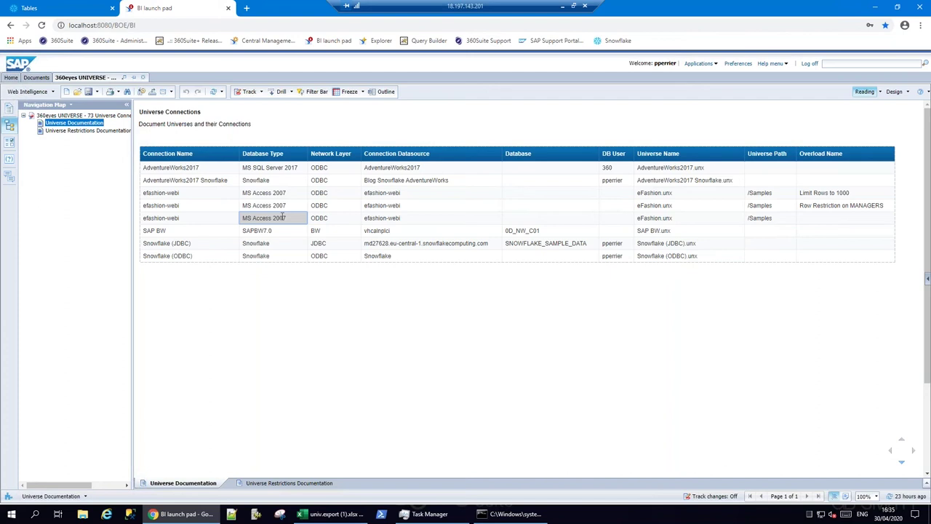
Examine the row limit, principal and where clause of the eFashion overloads in the Universe Restrictions Documentation report, and close the document.
{"action": "left_click", "coordinate": [266, 483]}
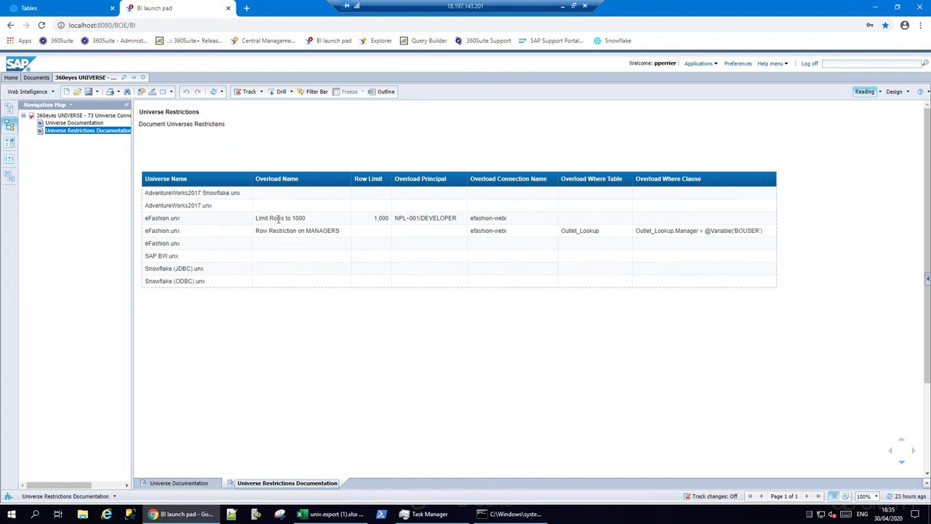
{"action": "double_click", "coordinate": [311, 220]}
{"action": "left_click_drag", "start_coordinate": [404, 217], "coordinate": [468, 222]}
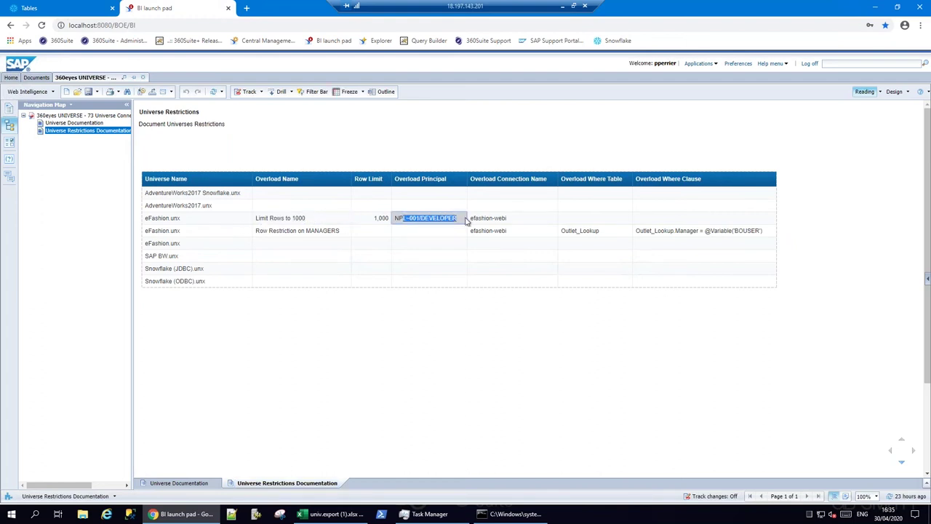
{"action": "left_click_drag", "start_coordinate": [571, 231], "coordinate": [675, 231]}
{"action": "left_click", "coordinate": [672, 231]}
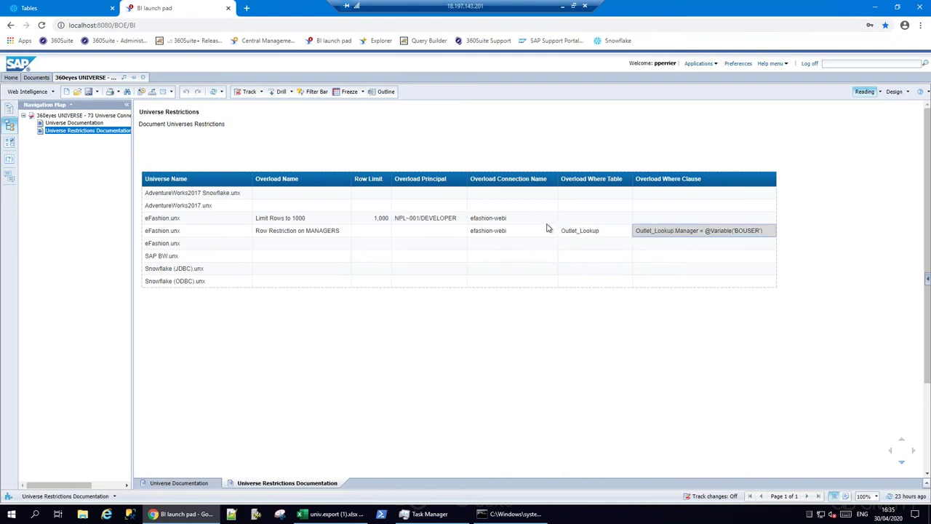
{"action": "left_click", "coordinate": [375, 219]}
{"action": "key", "text": "ctrl+a"}
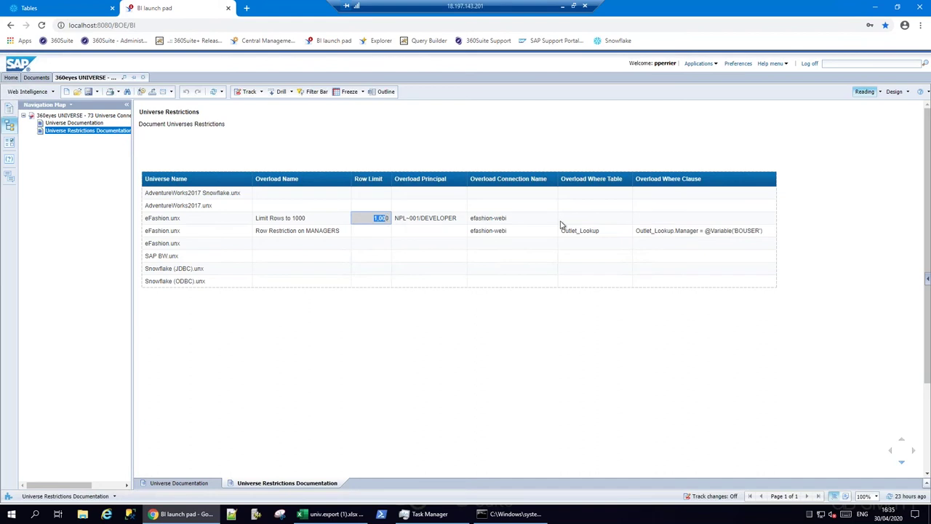
{"action": "left_click", "coordinate": [689, 230]}
{"action": "left_click_drag", "start_coordinate": [636, 231], "coordinate": [766, 234]}
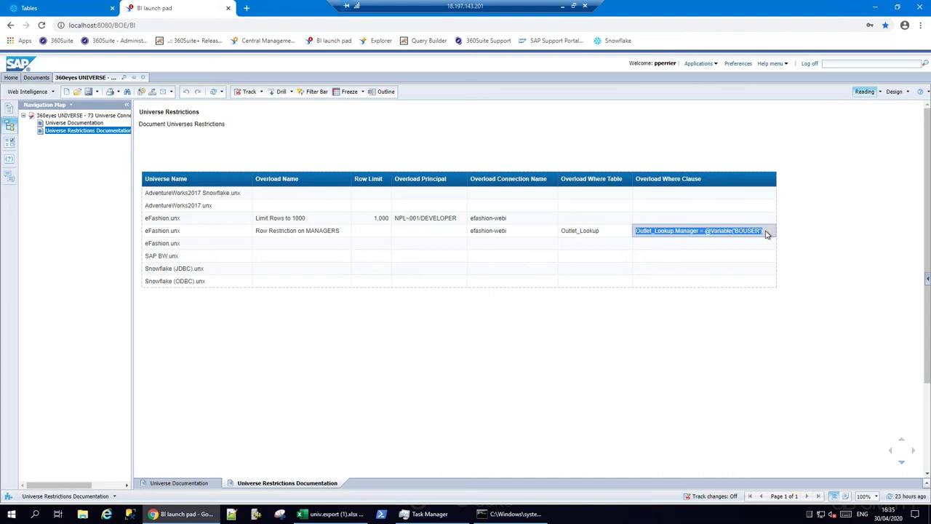
{"action": "left_click", "coordinate": [143, 77]}
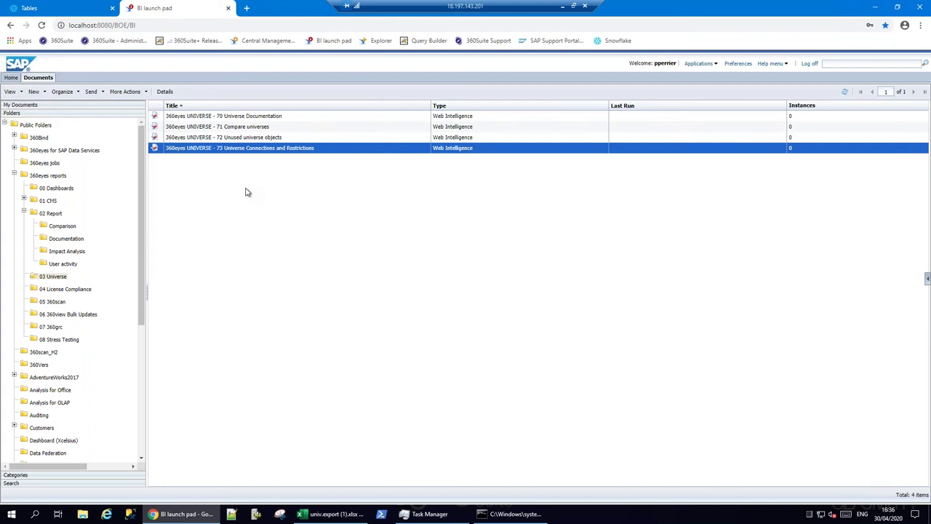
Log on to 360Suite in a new browser tab with the prefilled localhost credentials and open the universe export list.
{"action": "left_click", "coordinate": [247, 8]}
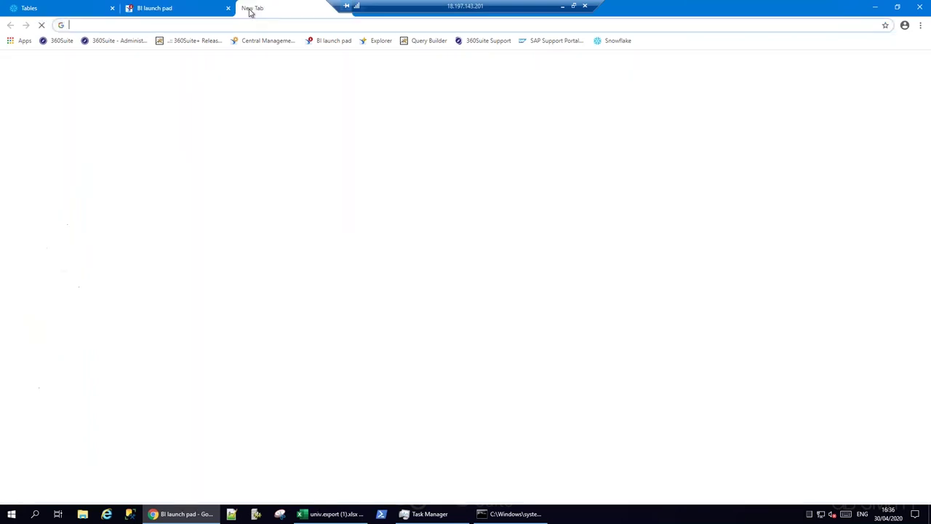
{"action": "left_click", "coordinate": [104, 44]}
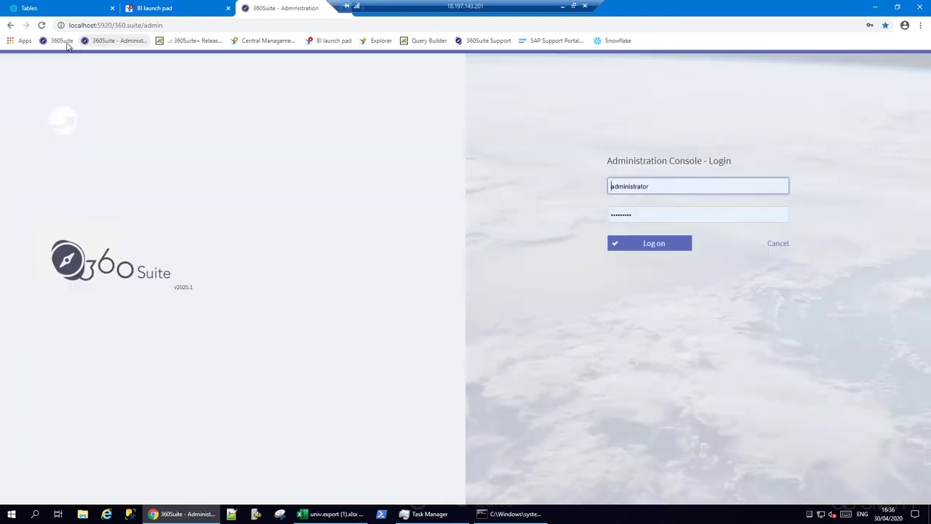
{"action": "left_click", "coordinate": [62, 41]}
{"action": "left_click", "coordinate": [655, 213]}
{"action": "left_click", "coordinate": [633, 236]}
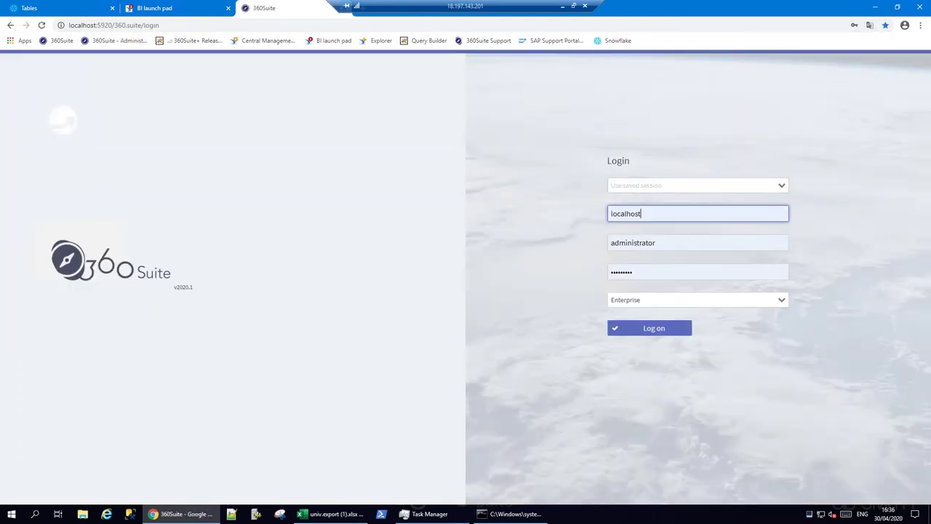
{"action": "key", "text": "Return"}
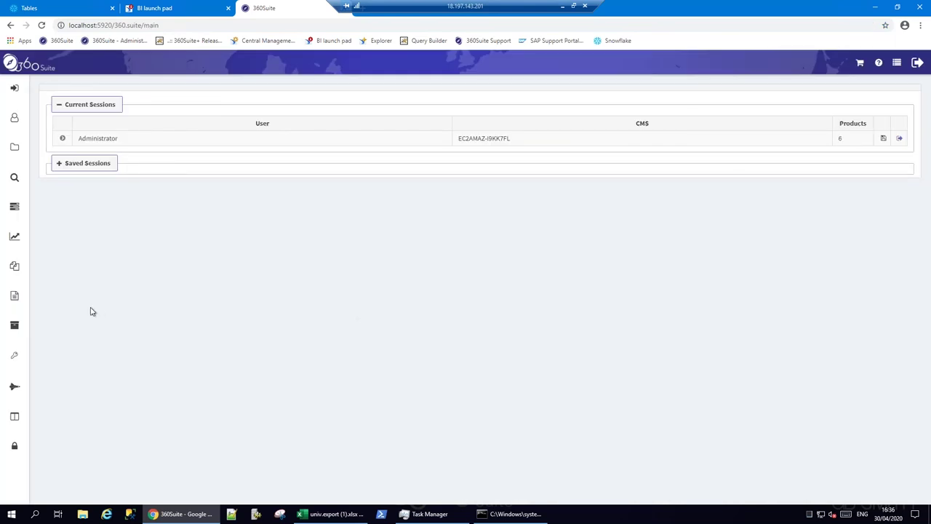
{"action": "left_click", "coordinate": [15, 388]}
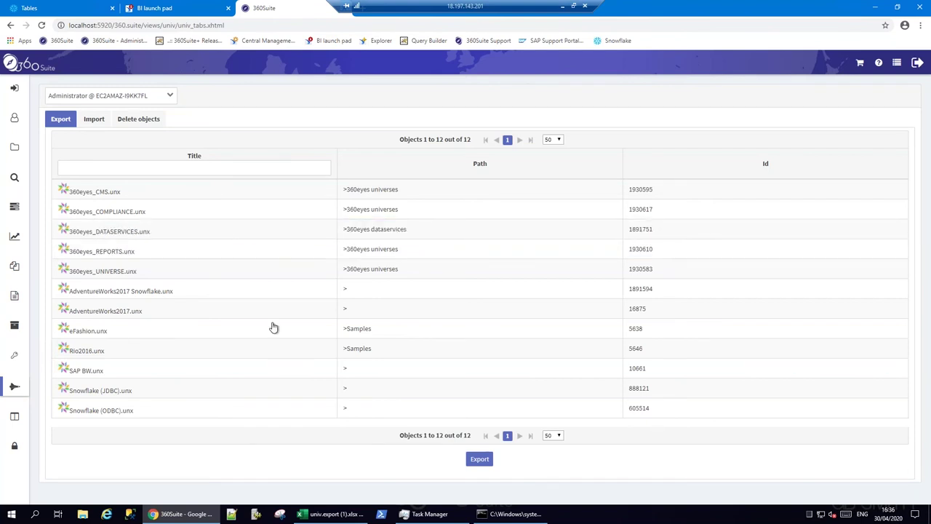
Switch to the exported eFashion universe workbook in Excel and examine the dimension, attribute and SELECT columns of the Dimensions sheet.
{"action": "left_click", "coordinate": [335, 516]}
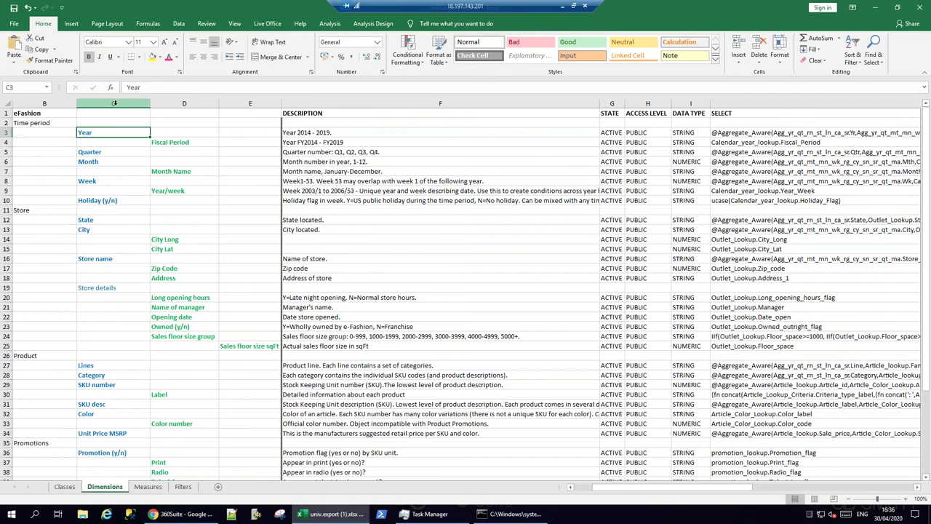
{"action": "left_click", "coordinate": [114, 103]}
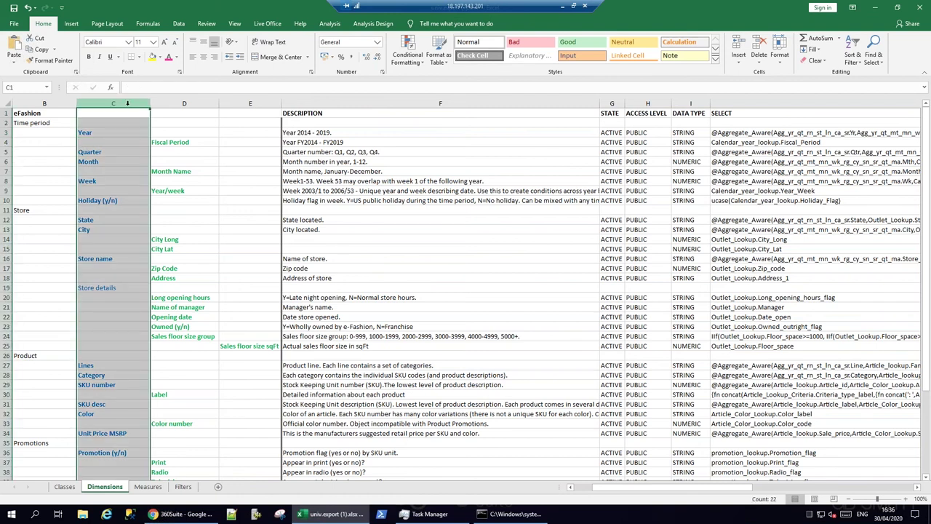
{"action": "left_click", "coordinate": [189, 104]}
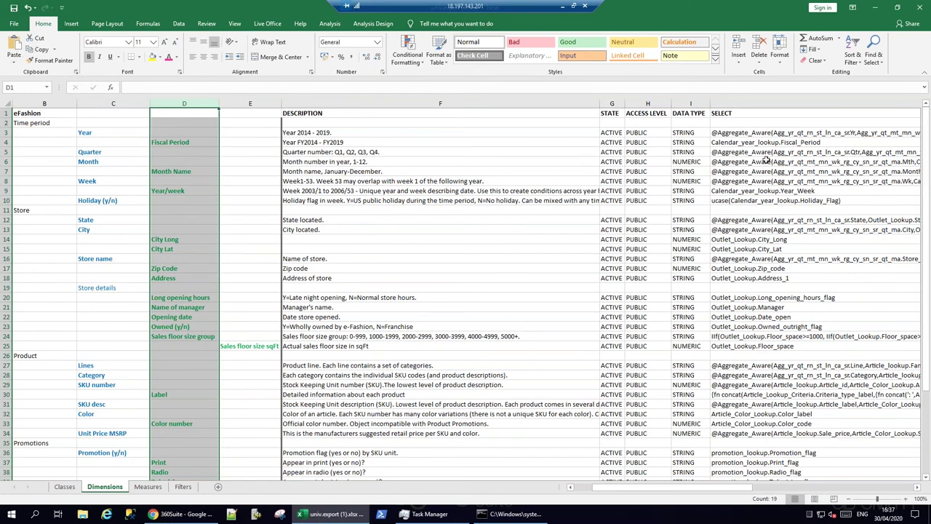
{"action": "left_click", "coordinate": [769, 98]}
{"action": "left_click_drag", "start_coordinate": [655, 488], "coordinate": [731, 489]}
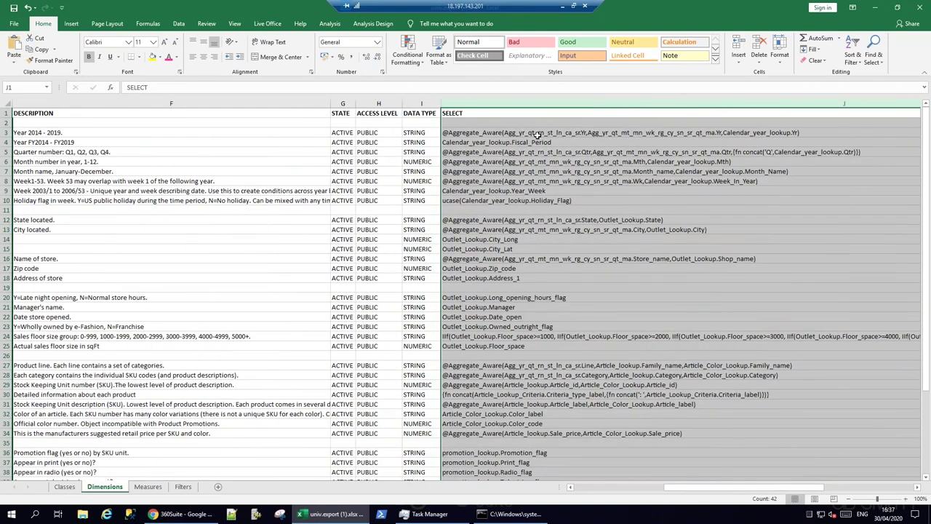
{"action": "left_click", "coordinate": [536, 133]}
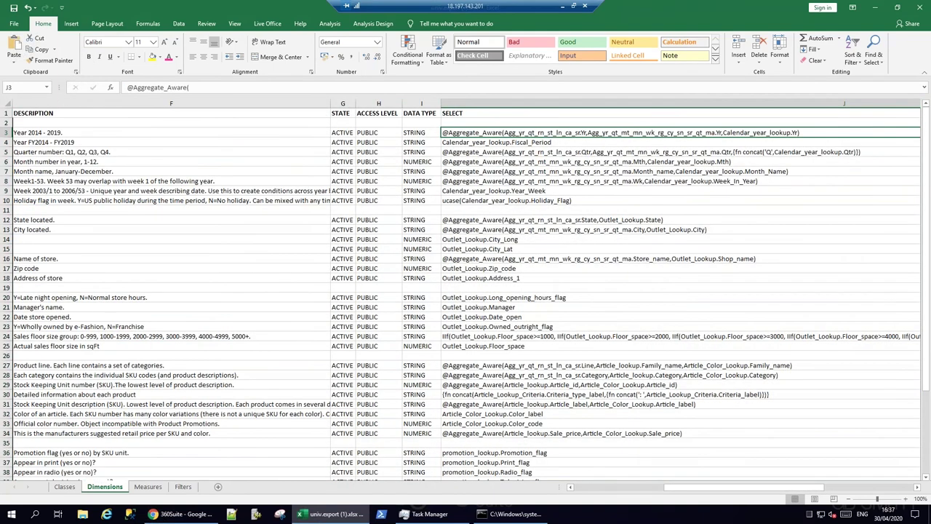
{"action": "left_click", "coordinate": [496, 154]}
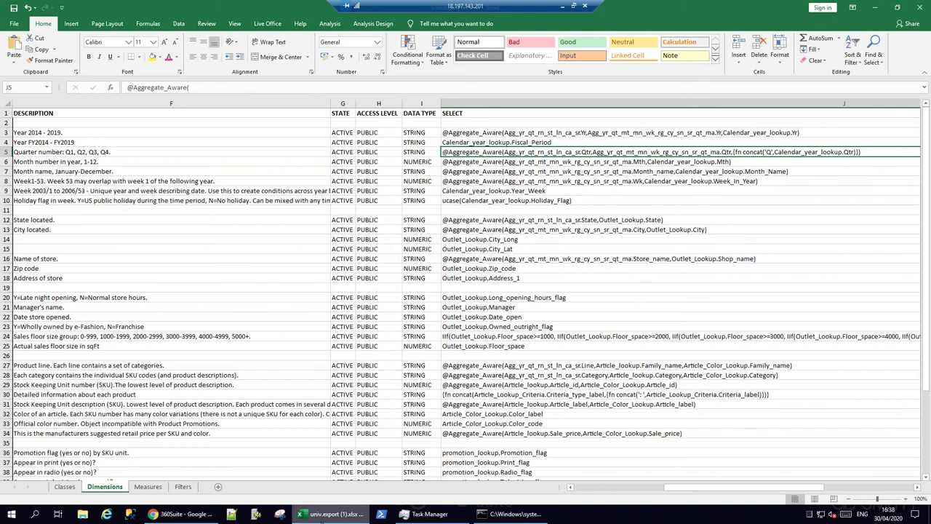
Switch back to 360Suite in the browser and display the Backup Tasks list.
{"action": "mouse_move", "coordinate": [321, 521]}
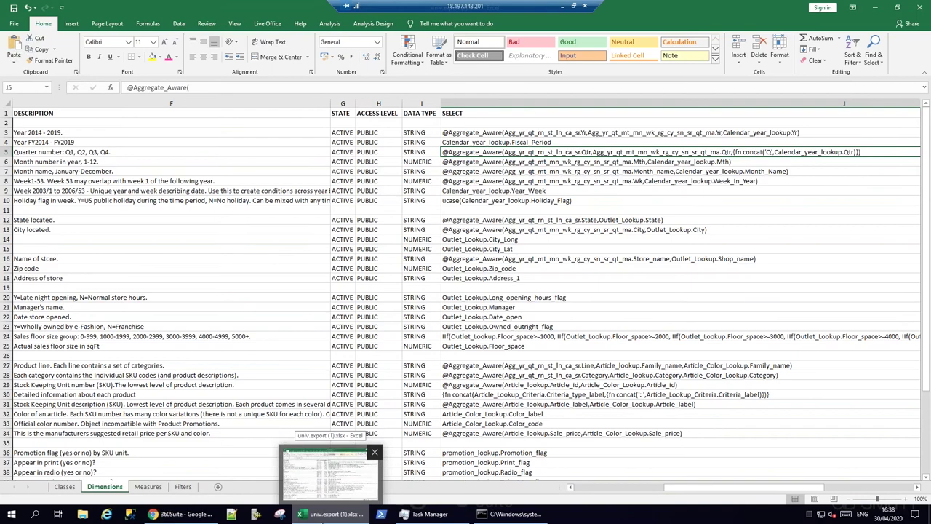
{"action": "left_click", "coordinate": [322, 521]}
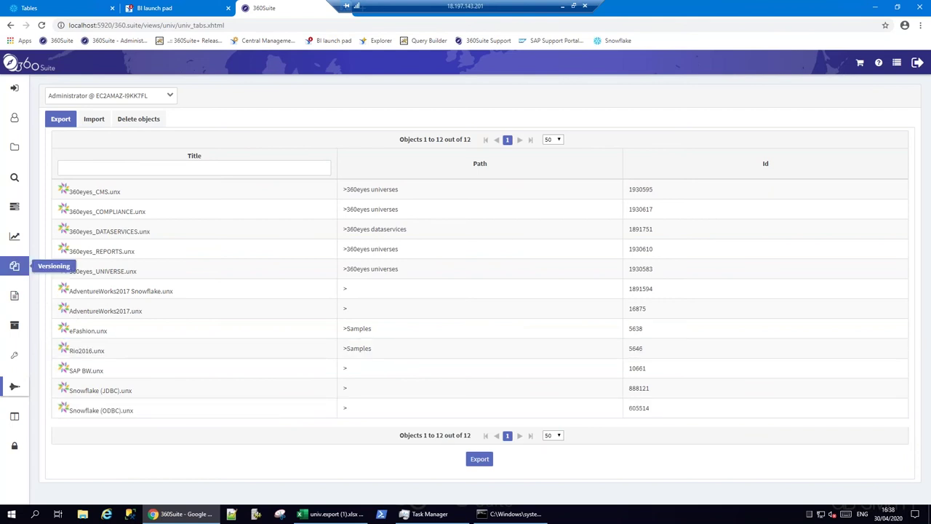
{"action": "left_click", "coordinate": [14, 208]}
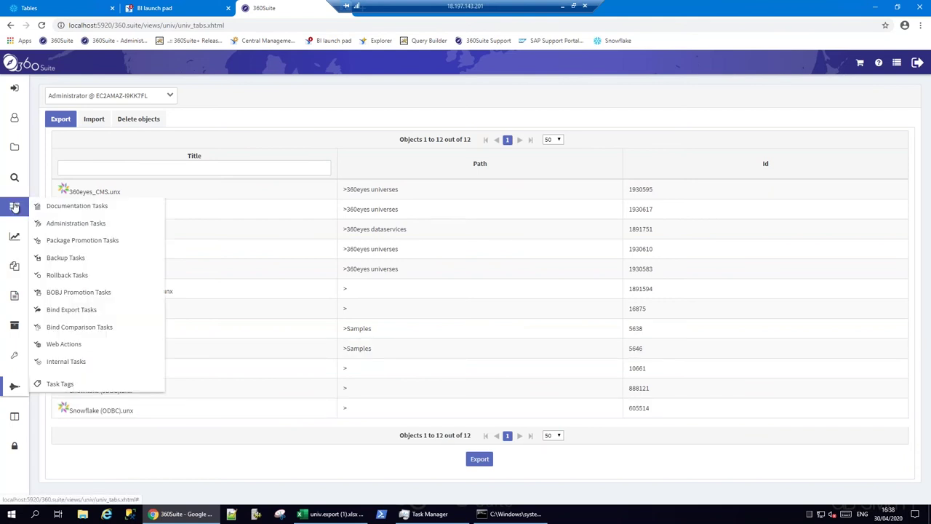
{"action": "left_click", "coordinate": [75, 260]}
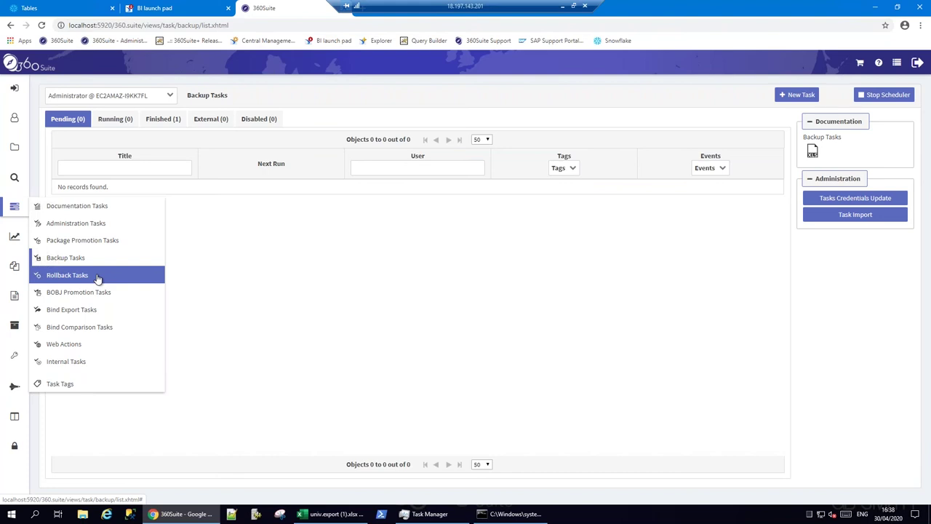
Open the Public Folders tree and review the available administration actions, including the Webi universe repointing options.
{"action": "left_click", "coordinate": [19, 156]}
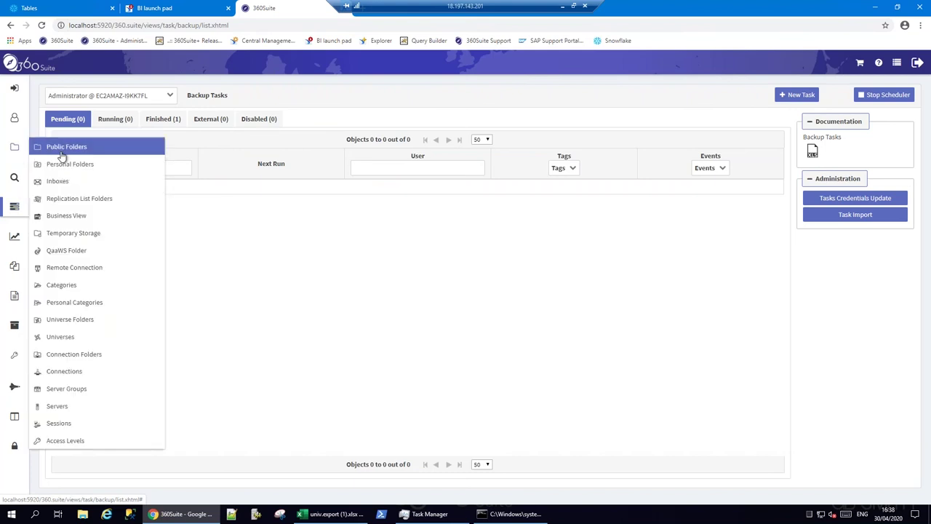
{"action": "left_click", "coordinate": [62, 152]}
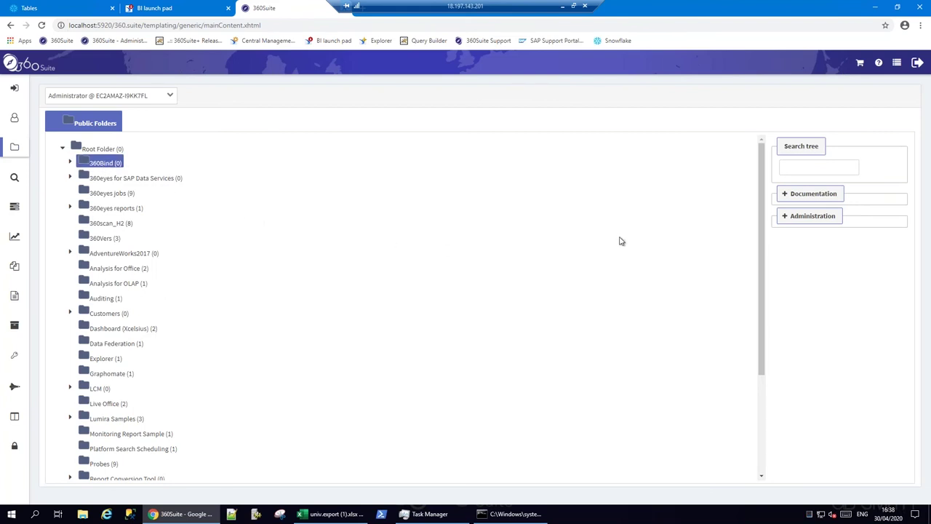
{"action": "left_click", "coordinate": [803, 226]}
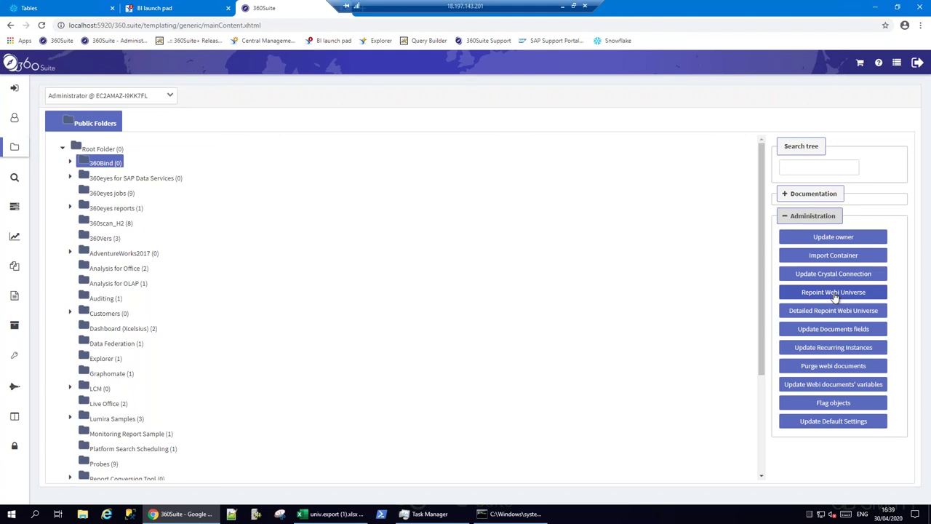
{"action": "left_click", "coordinate": [120, 328]}
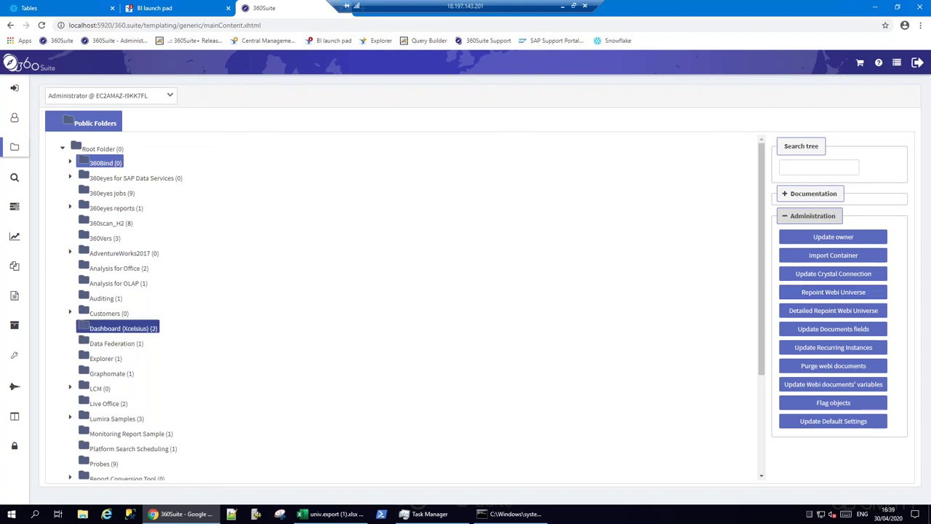
Open the finished Bind comparison task "Virtual Event NA (Compare MS SQL to Snowflake)" for updating.
{"action": "left_click", "coordinate": [15, 209]}
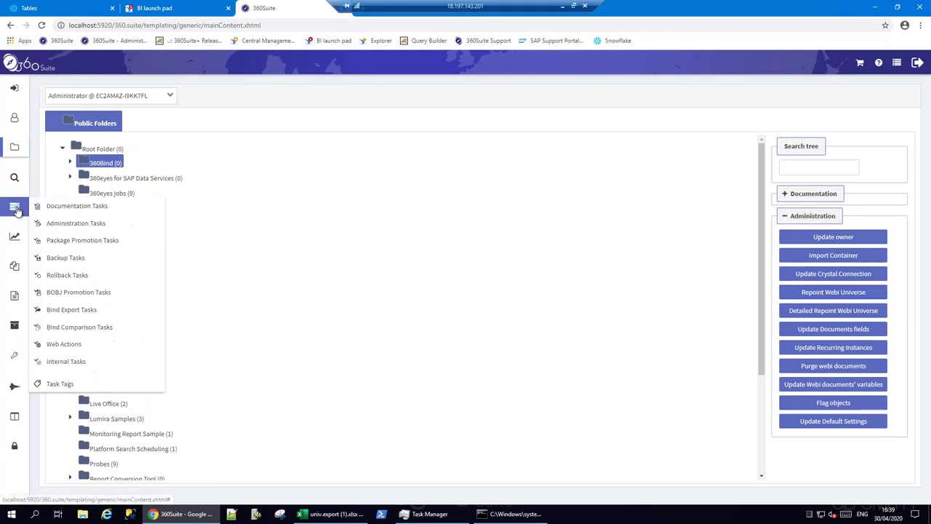
{"action": "left_click", "coordinate": [99, 327]}
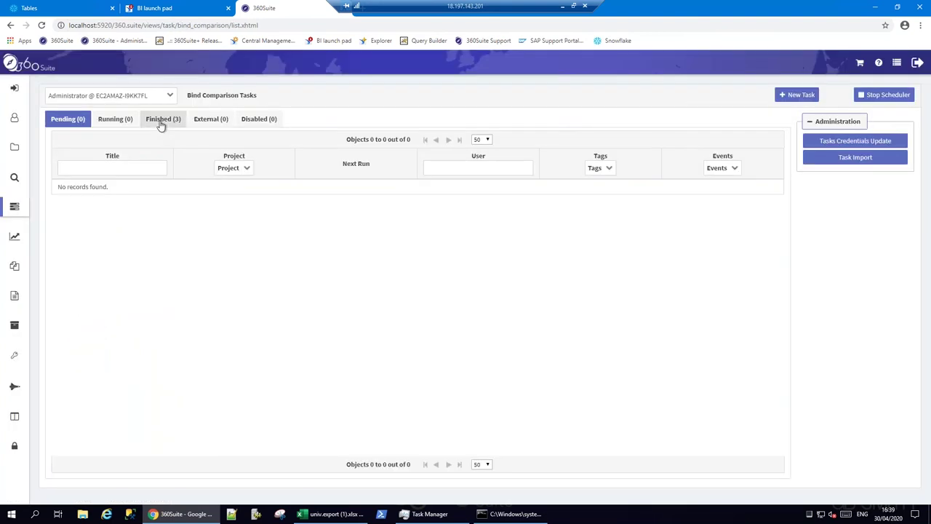
{"action": "left_click", "coordinate": [163, 119]}
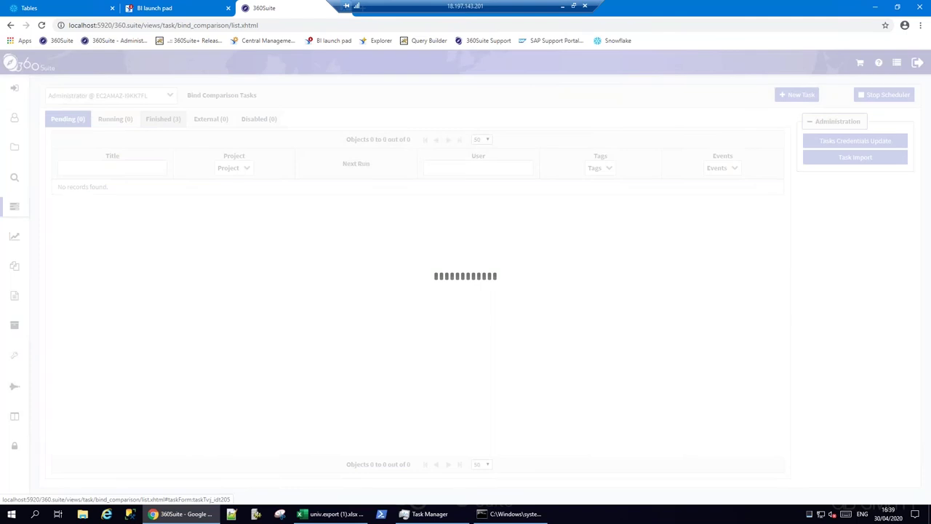
{"action": "right_click", "coordinate": [229, 198]}
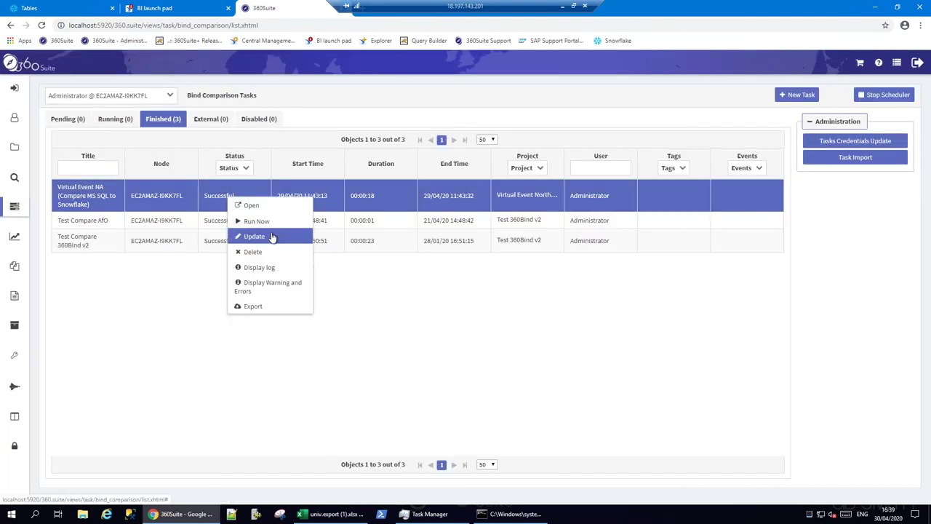
{"action": "left_click", "coordinate": [270, 237]}
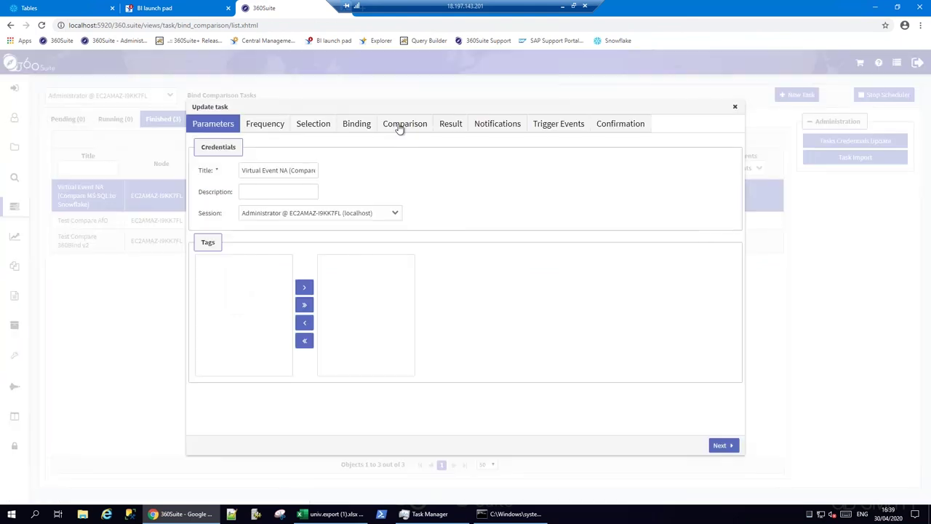
Review the task's comparison options, including numeric values, the image comparison levels and the time difference tolerance.
{"action": "left_click", "coordinate": [405, 124]}
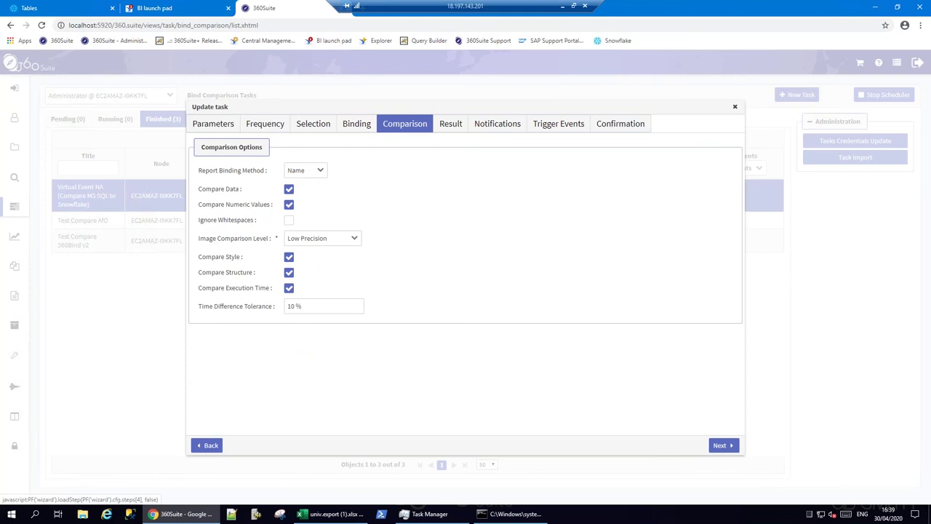
{"action": "left_click_drag", "start_coordinate": [203, 192], "coordinate": [260, 210]}
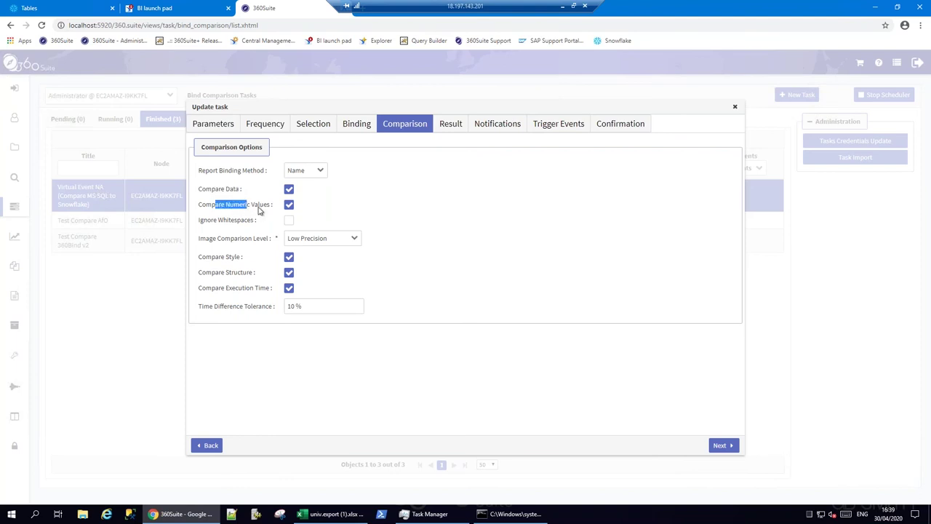
{"action": "left_click", "coordinate": [355, 239]}
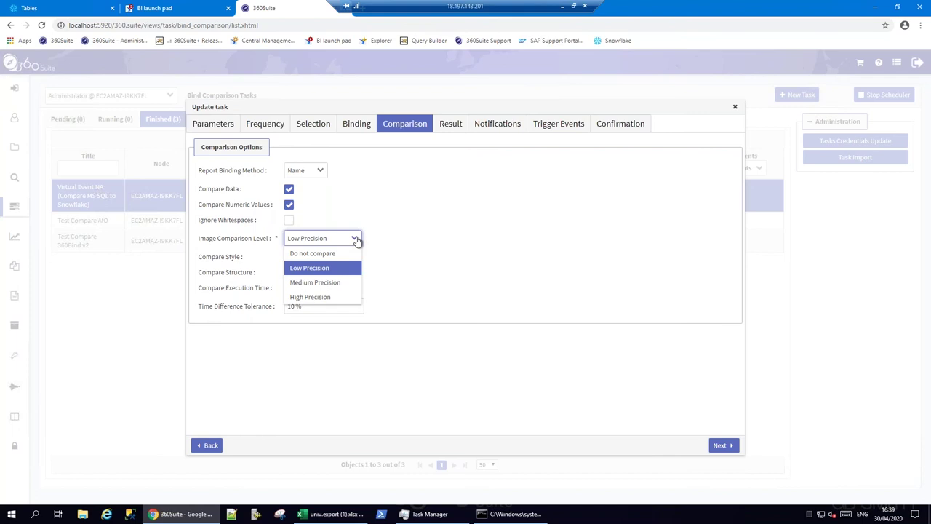
{"action": "left_click", "coordinate": [356, 239]}
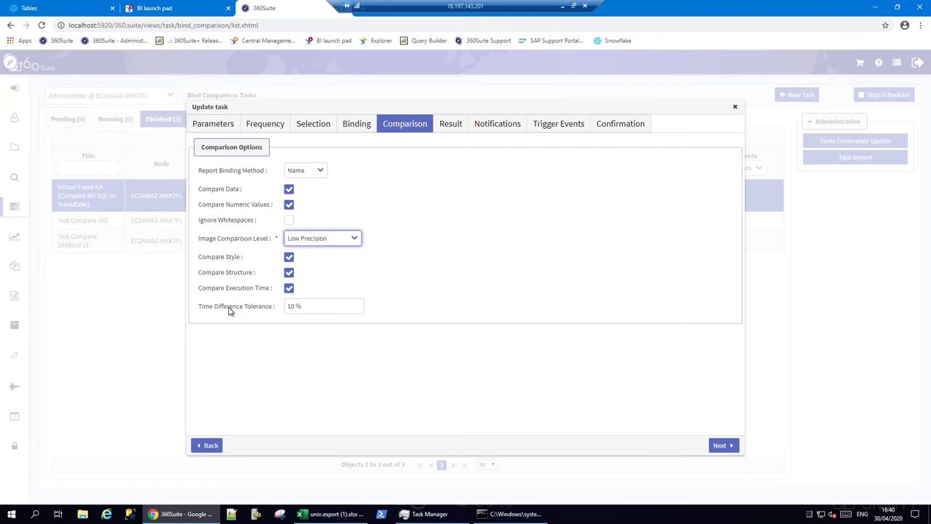
{"action": "triple_click", "coordinate": [322, 304]}
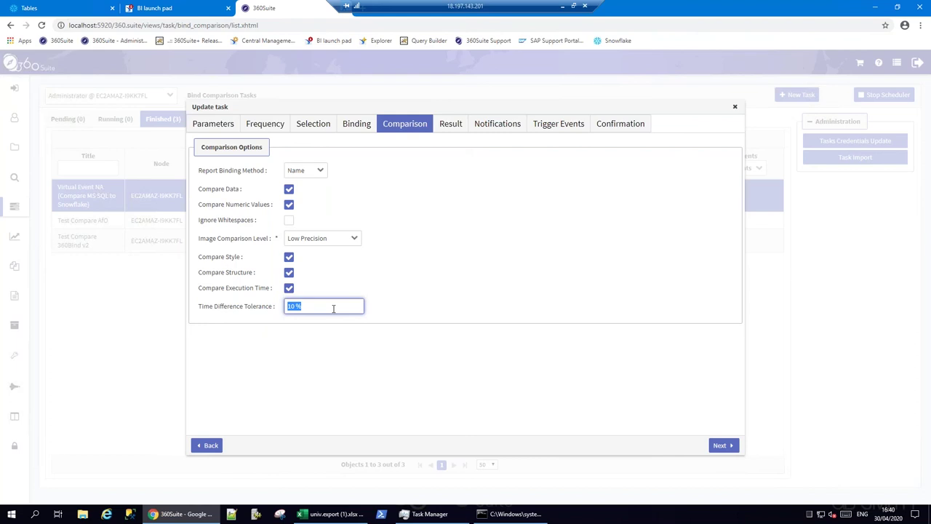
Close the task update without saving and open the results of the "Virtual Event NA (Compare MS SQL to Snowflake)" comparison task.
{"action": "left_click", "coordinate": [735, 107]}
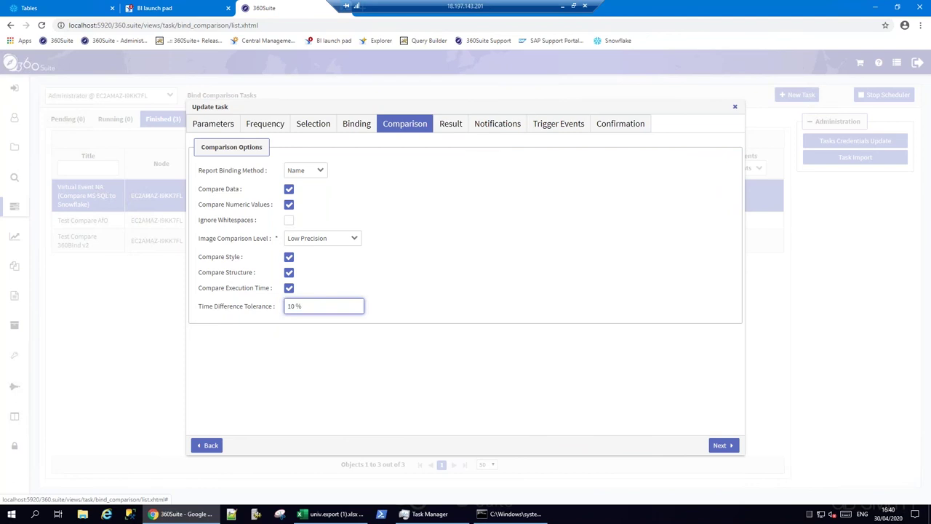
{"action": "right_click", "coordinate": [251, 200]}
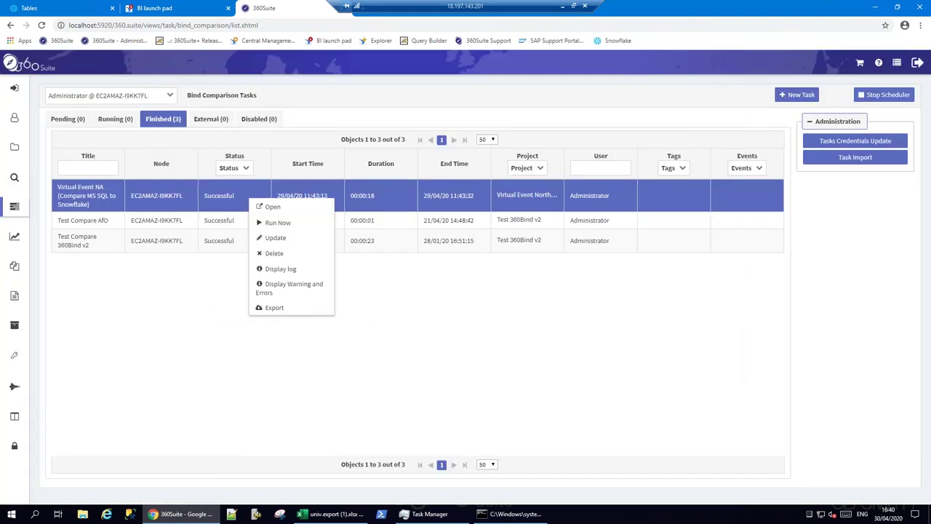
{"action": "left_click", "coordinate": [273, 207]}
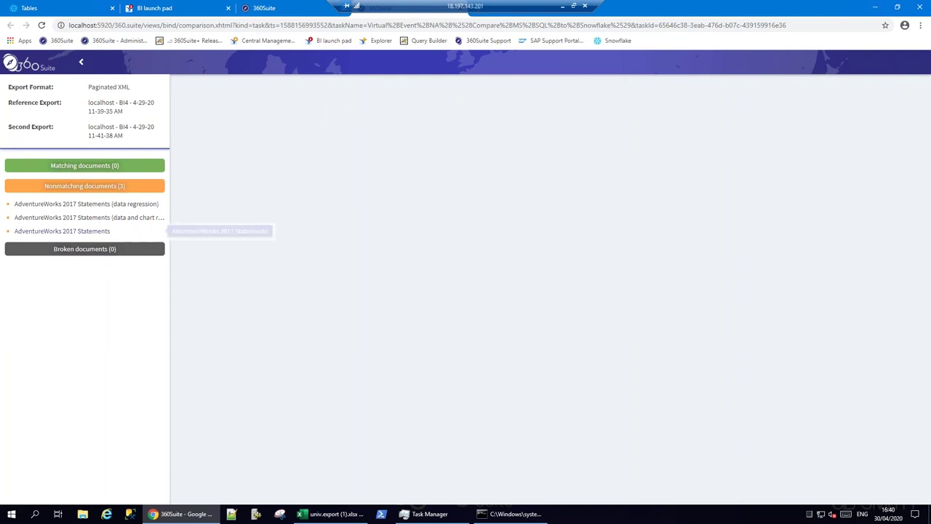
Open the nonmatching document "AdventureWorks 2017 Statements" in its Orders View and expand the execution time and prompt details of both exports.
{"action": "left_click", "coordinate": [65, 230]}
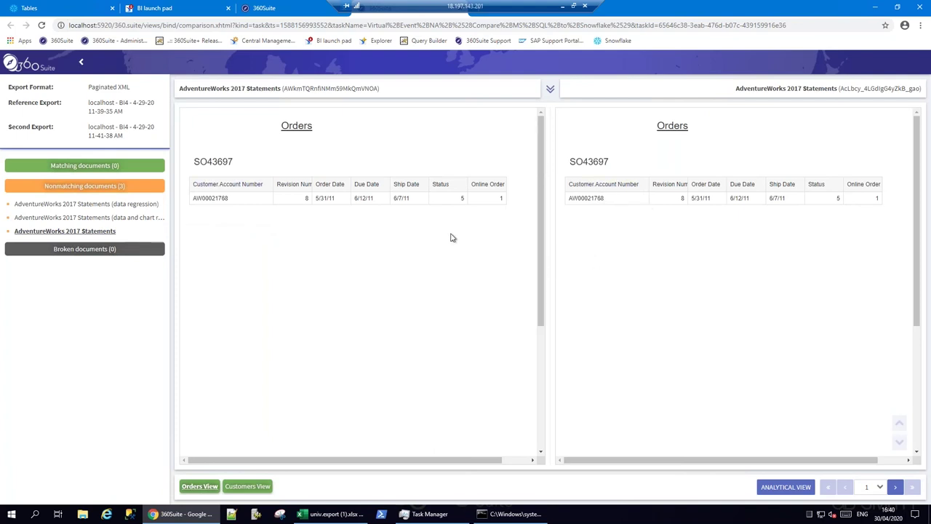
{"action": "left_click", "coordinate": [217, 488]}
{"action": "left_click_drag", "start_coordinate": [109, 231], "coordinate": [219, 219]}
{"action": "left_click", "coordinate": [551, 89]}
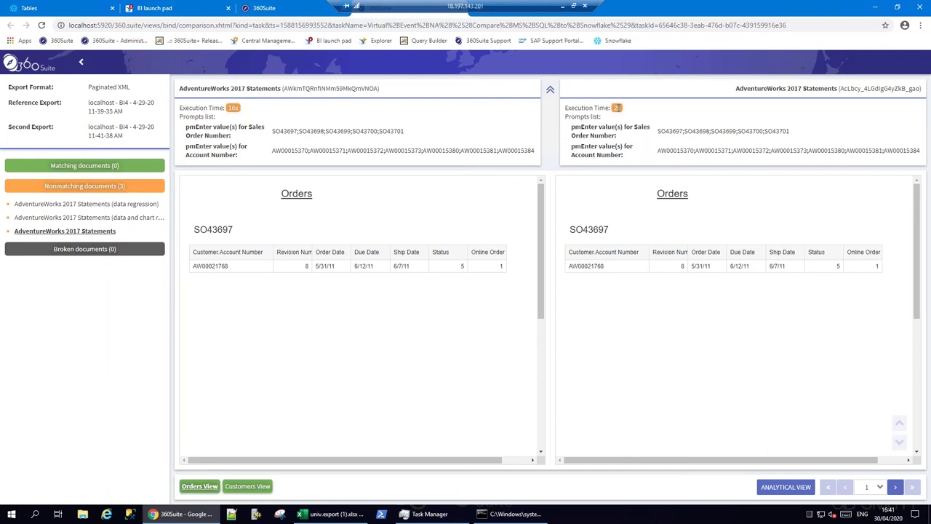
{"action": "left_click", "coordinate": [93, 233]}
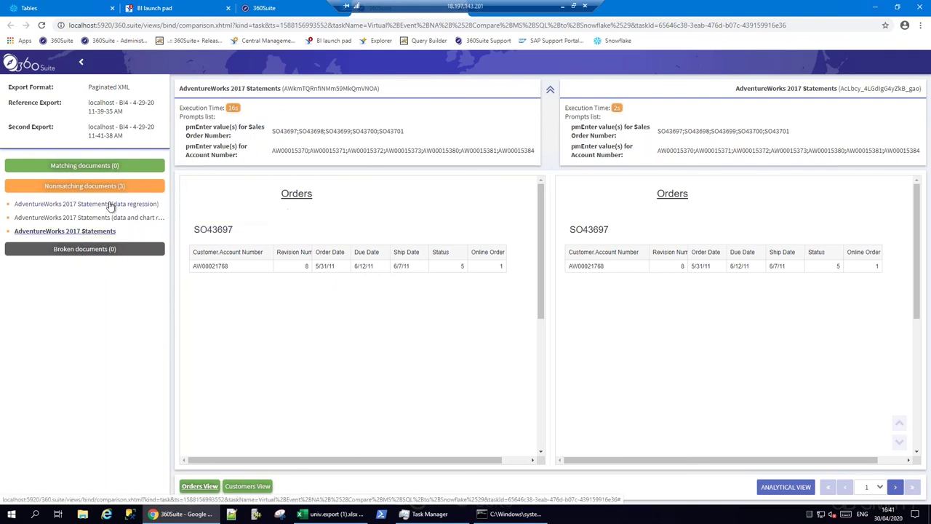
Open the "AdventureWorks 2017 Statements (data regression)" comparison, review its list of differing pages and inspect the details of a highlighted Tax cell.
{"action": "left_click", "coordinate": [145, 204]}
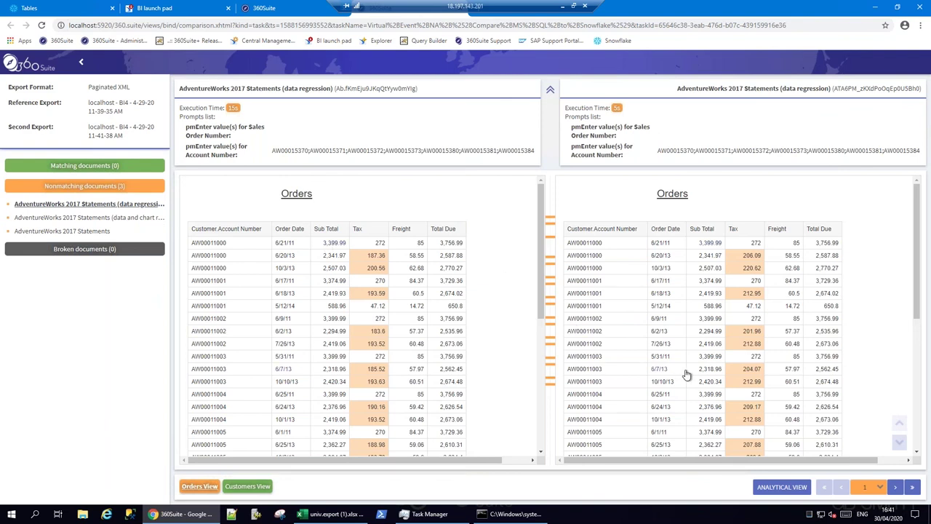
{"action": "left_click", "coordinate": [879, 487]}
{"action": "left_click_drag", "start_coordinate": [883, 398], "coordinate": [884, 476]}
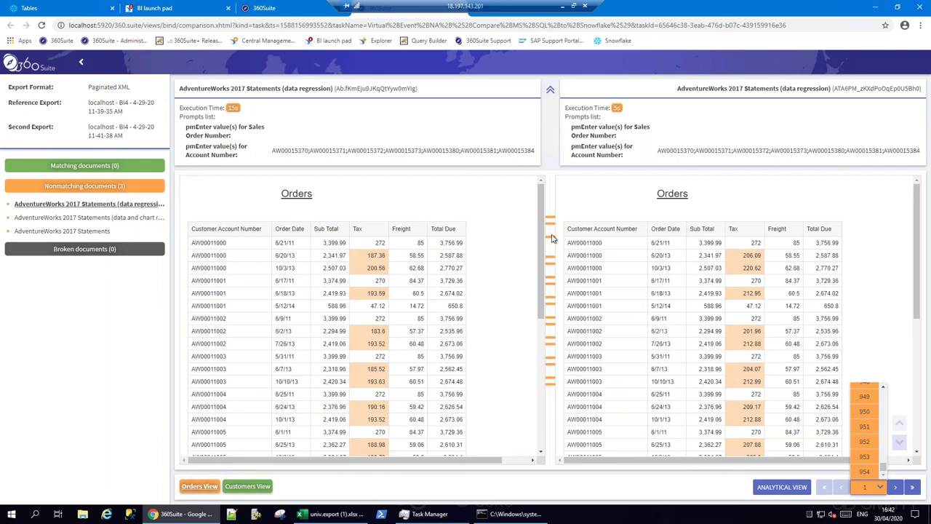
{"action": "left_click", "coordinate": [551, 299]}
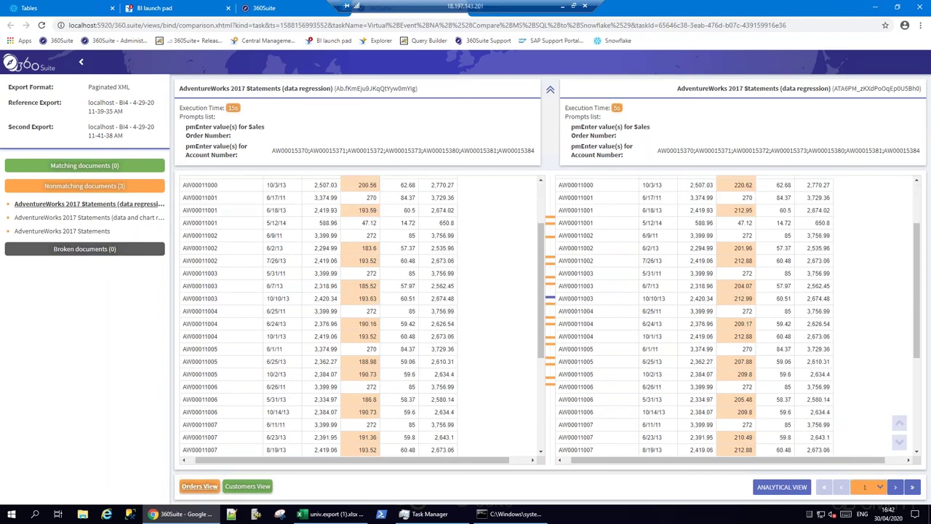
{"action": "left_click", "coordinate": [743, 286]}
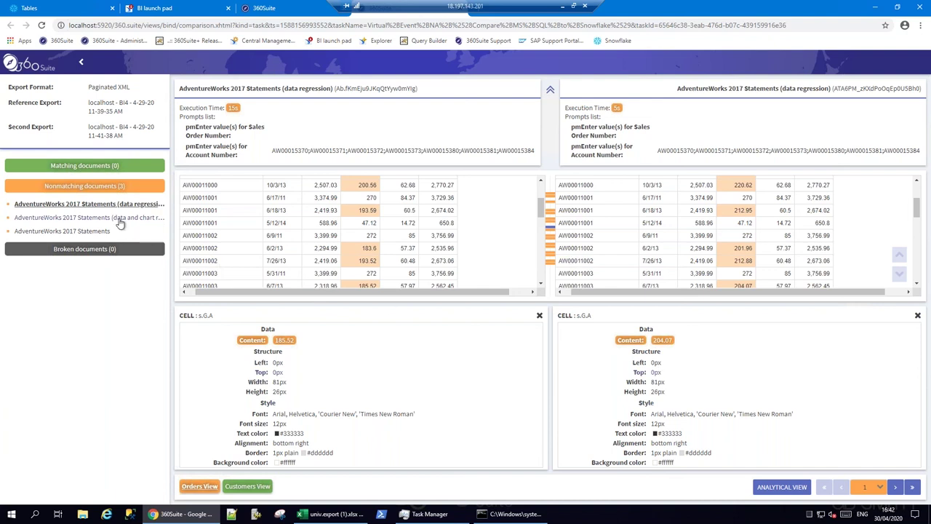
Open the "AdventureWorks 2017 Statements (data and chart regression)" comparison and examine the full "Tax by Year of Ship Date" charts side by side.
{"action": "left_click", "coordinate": [87, 217]}
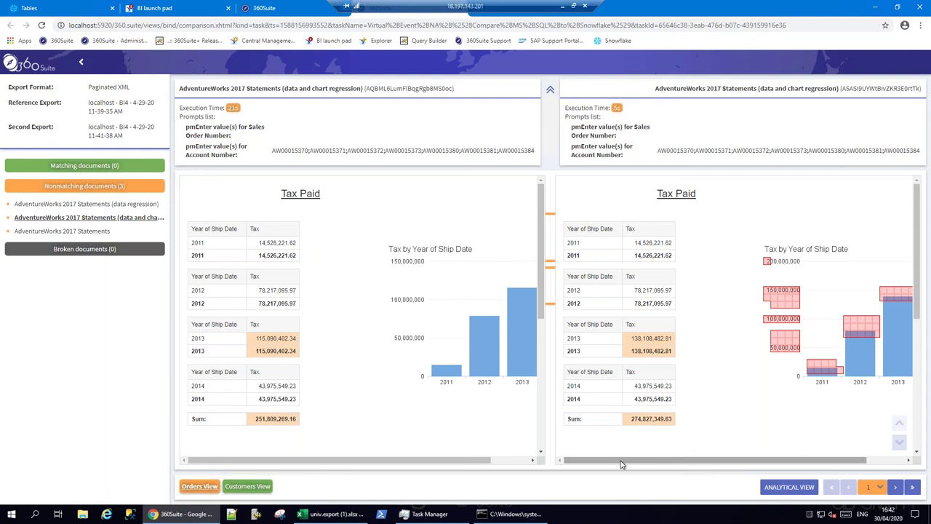
{"action": "left_click_drag", "start_coordinate": [661, 461], "coordinate": [712, 451]}
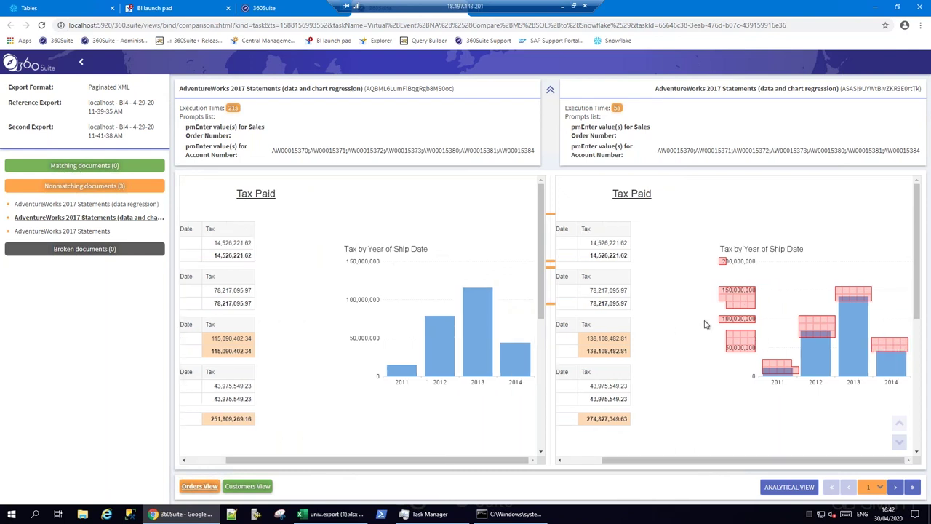
{"action": "left_click_drag", "start_coordinate": [637, 460], "coordinate": [574, 465]}
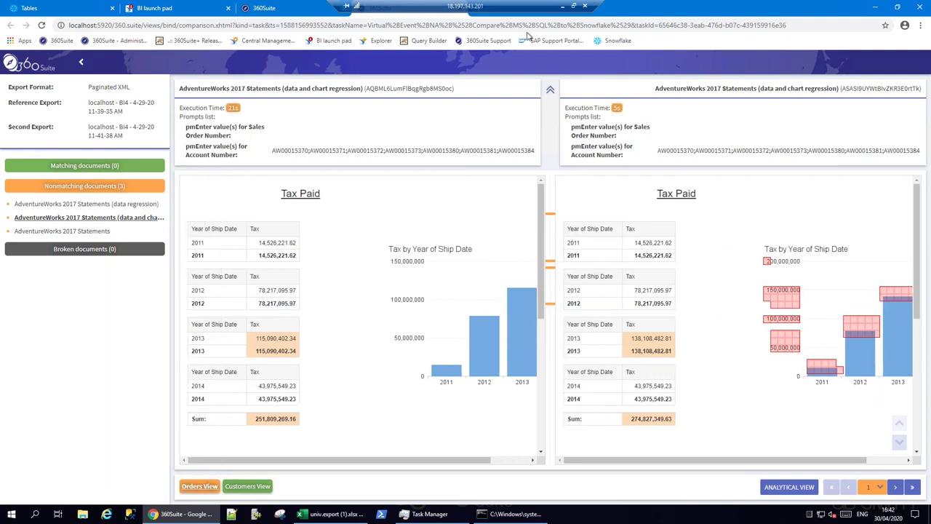
Minimize the remote session and its connection manager, resume the slide presentation and advance to the "How 360Suite helps?" slide.
{"action": "left_click", "coordinate": [561, 5]}
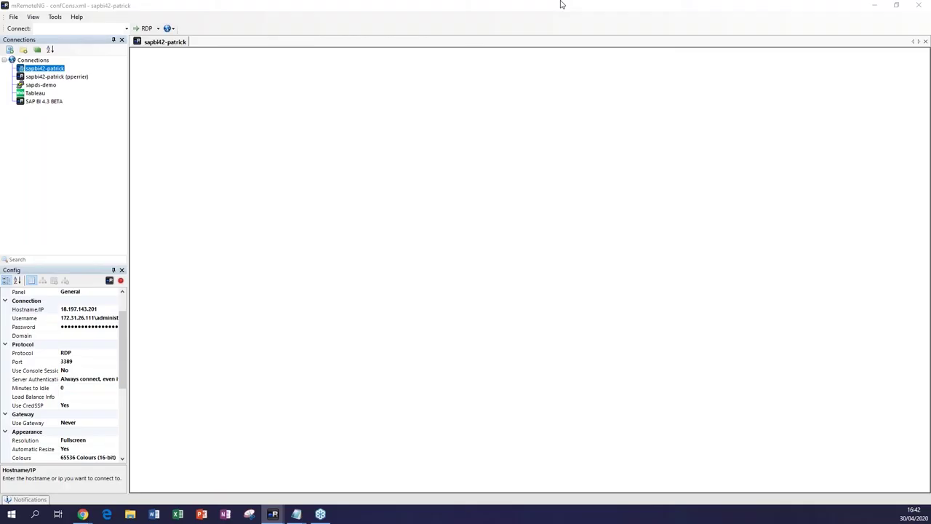
{"action": "left_click", "coordinate": [875, 5]}
{"action": "key", "text": "ctrl+F5"}
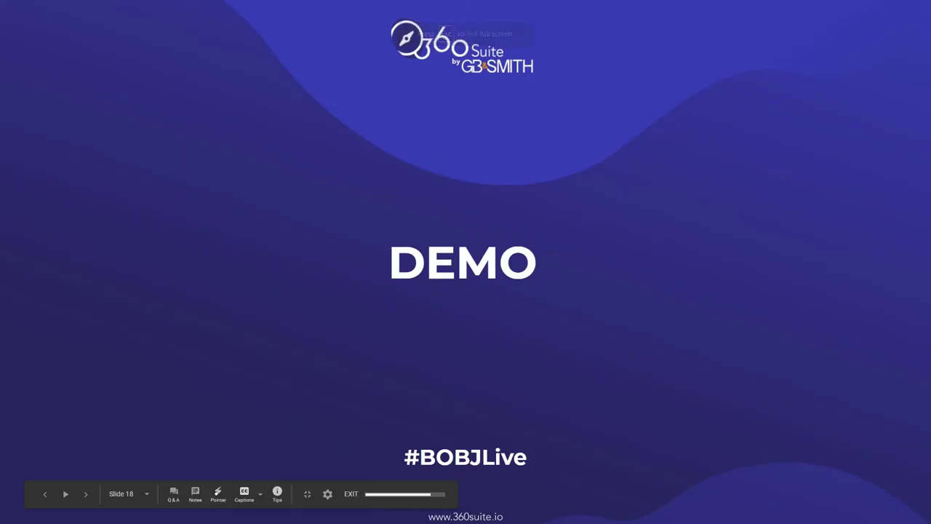
{"action": "key", "text": "Right"}
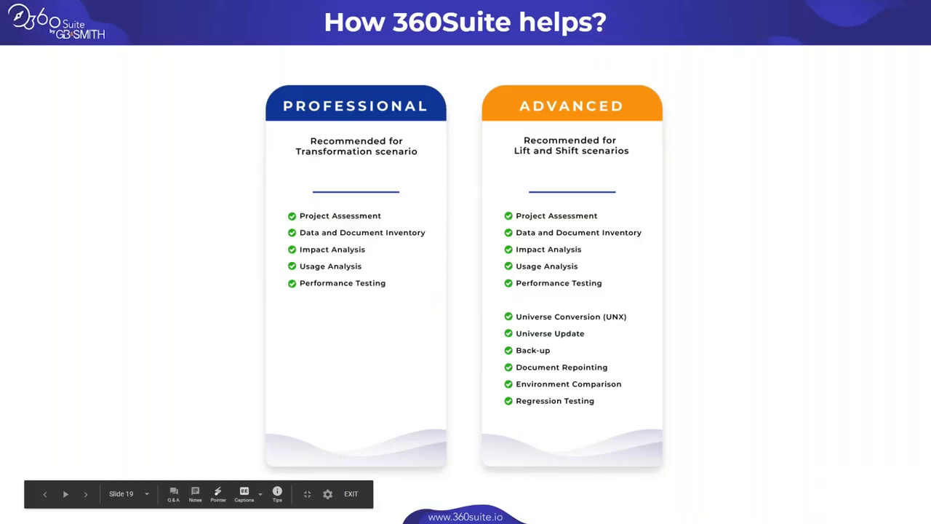